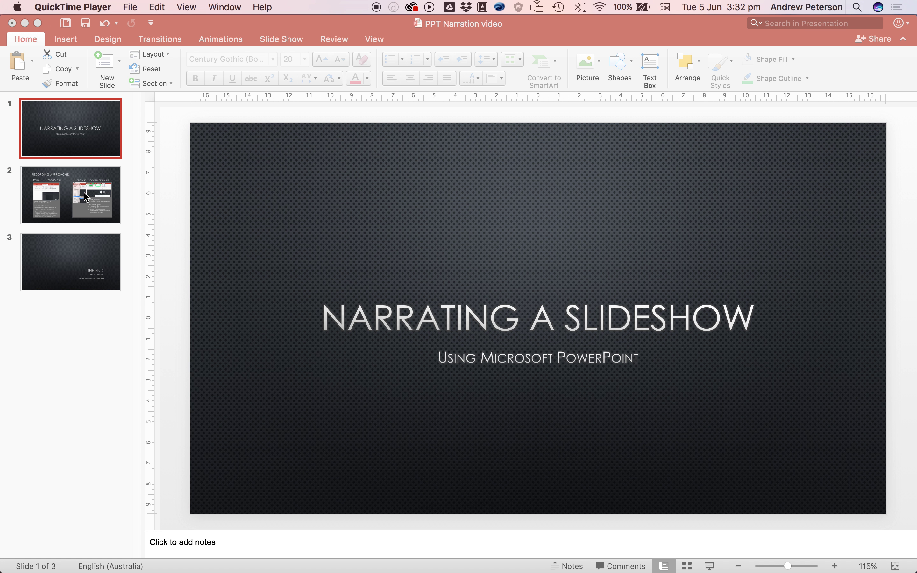
Look through the Recording Approaches and THE END! slides, then return to the title slide.
click(74, 197)
click(74, 197)
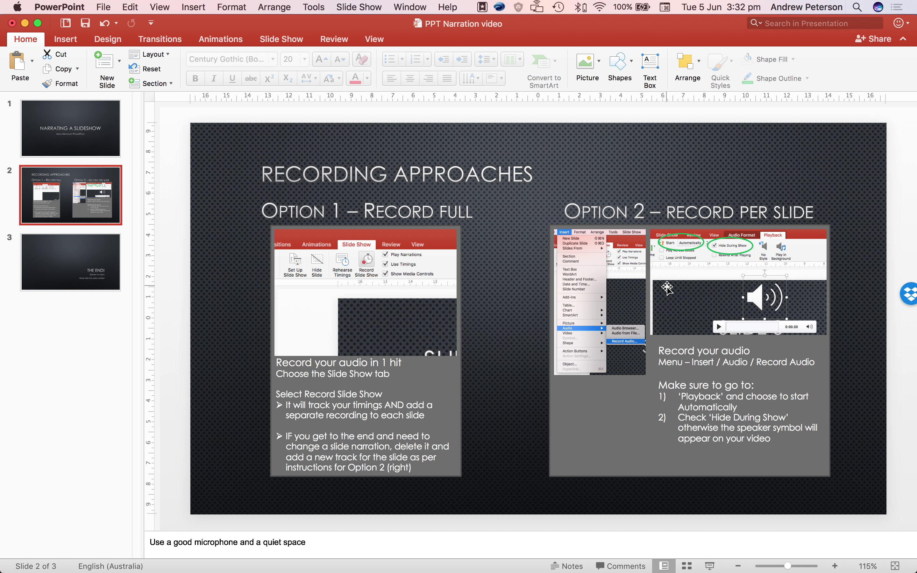
click(114, 262)
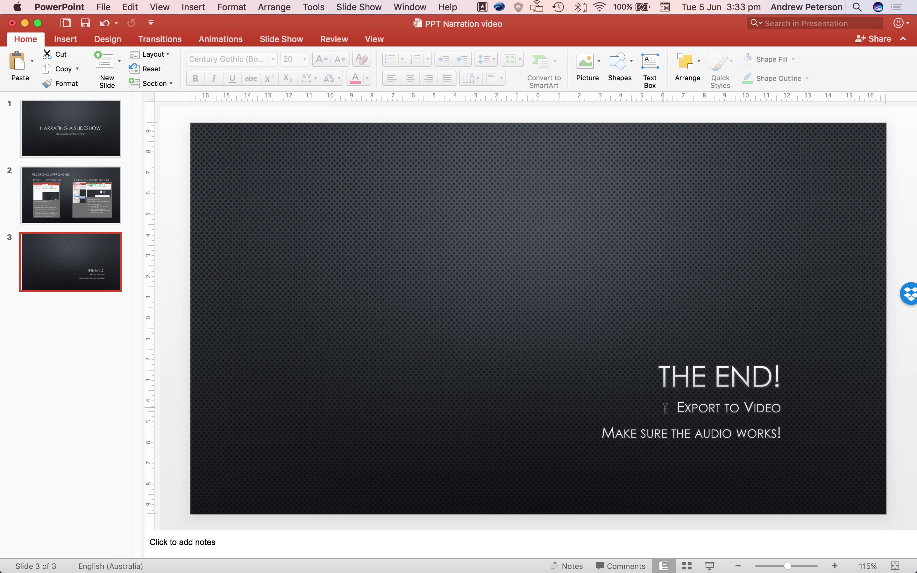
click(57, 141)
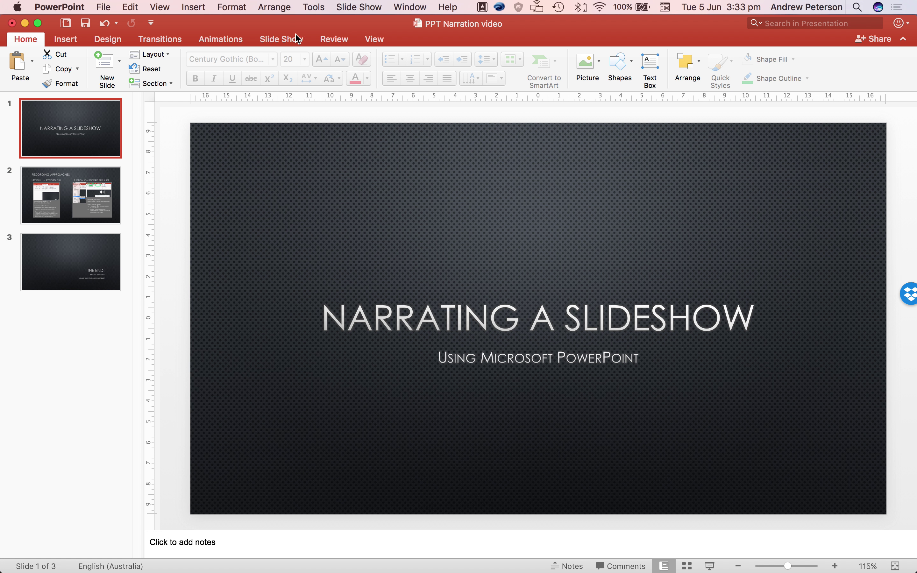
Record narration and timings from the beginning, advancing through all three slides to the end.
click(284, 41)
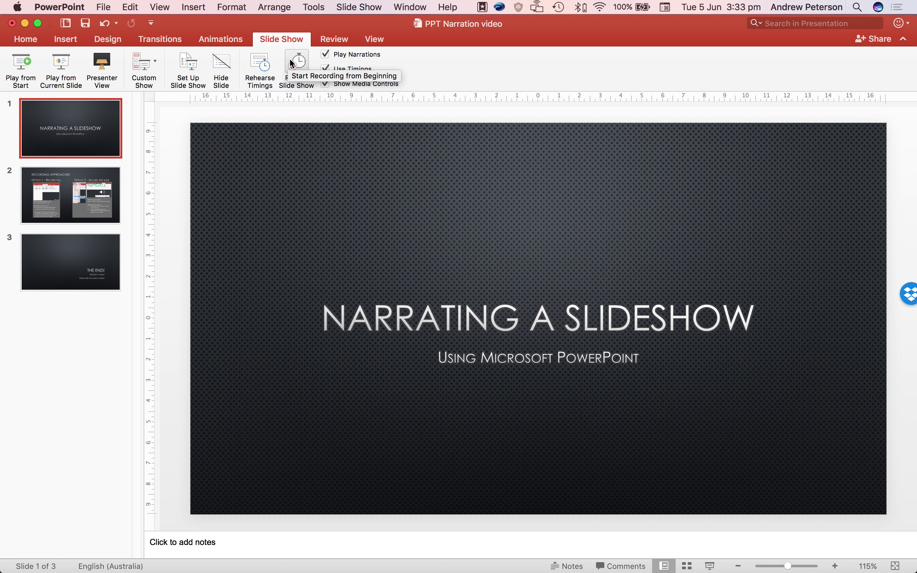
click(291, 64)
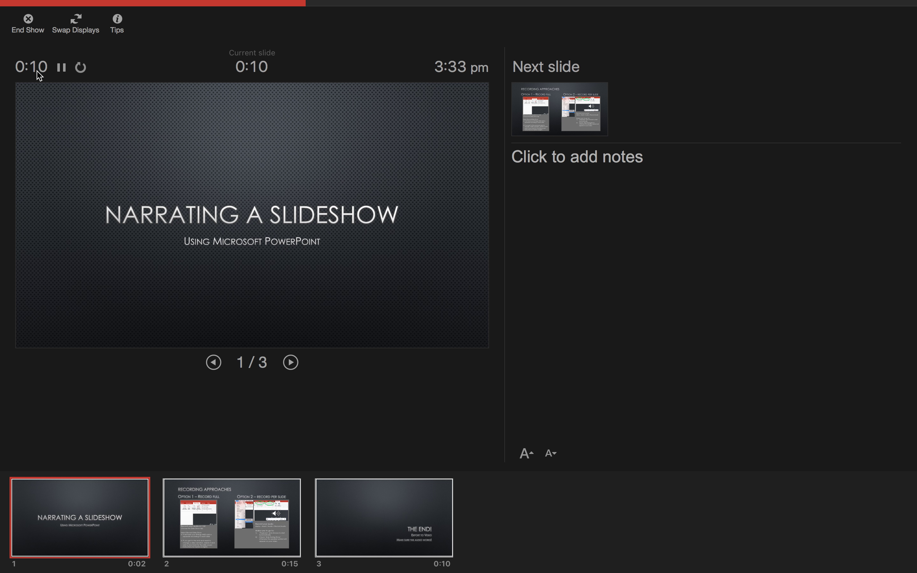
click(291, 363)
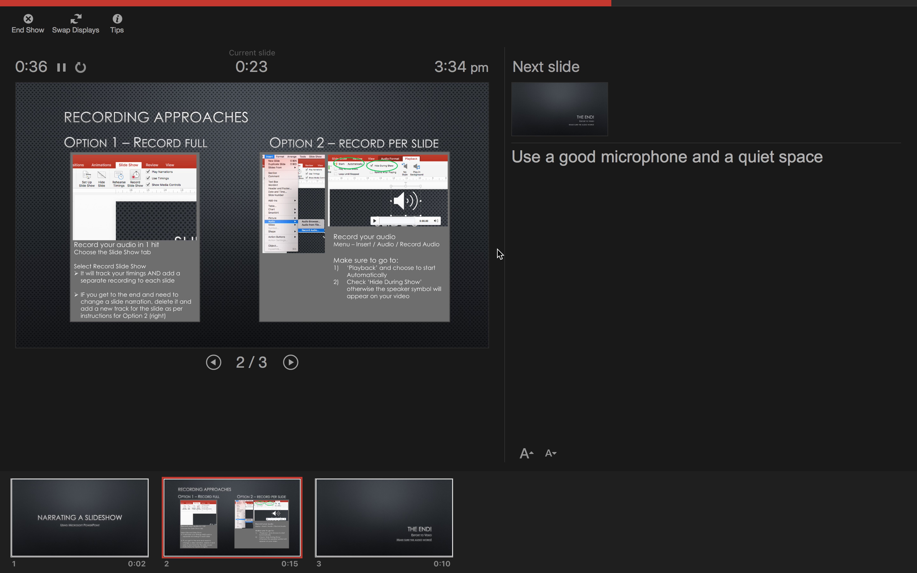
click(291, 363)
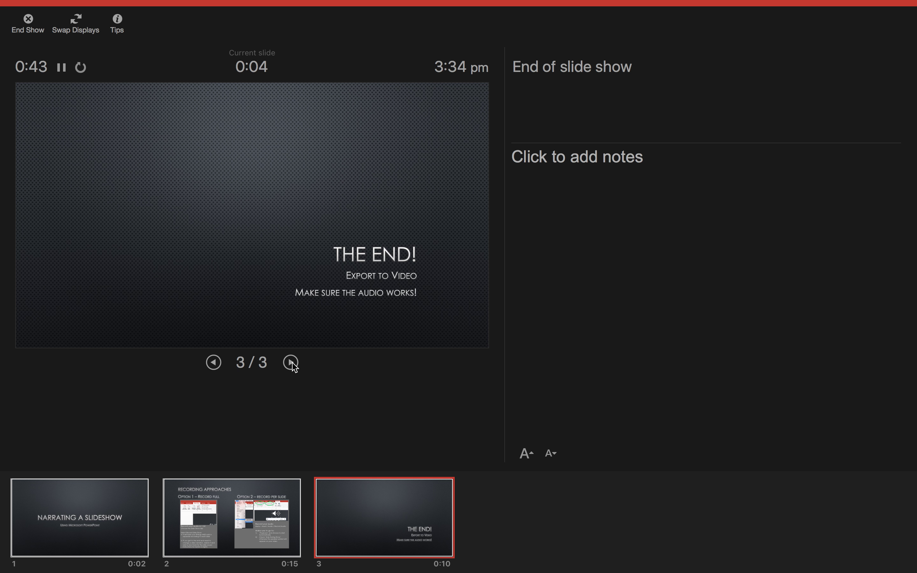
click(291, 363)
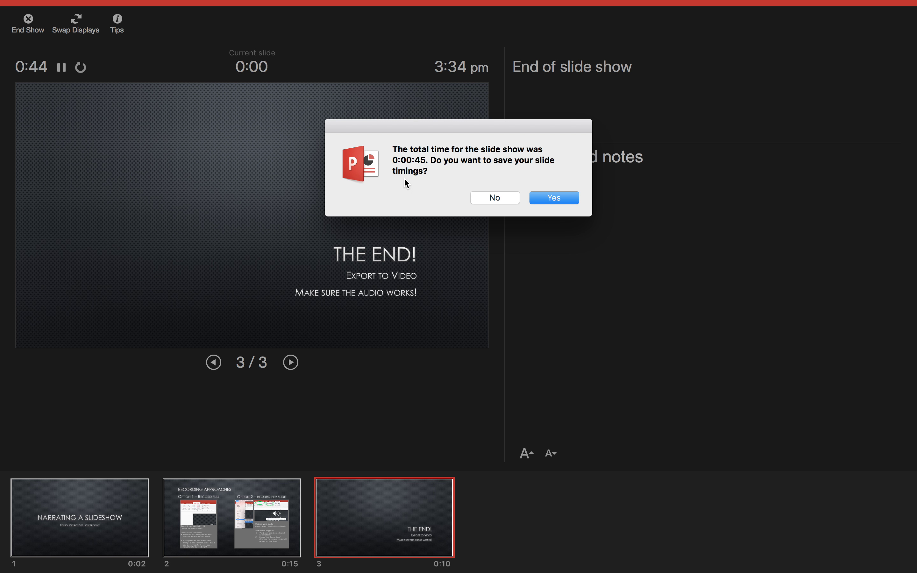
Keep the 0:00:45 recorded timings and delete the title slide's narration audio icon.
click(563, 202)
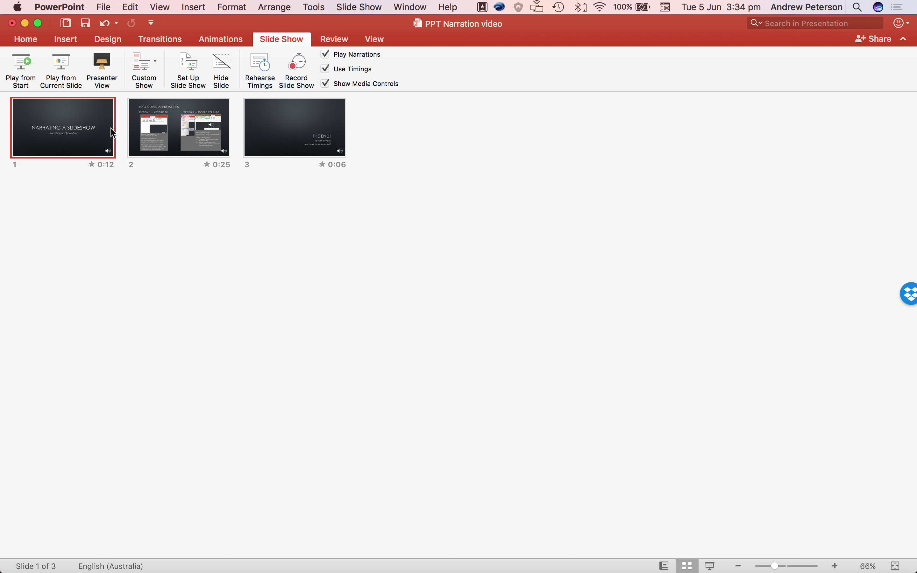
double_click(80, 130)
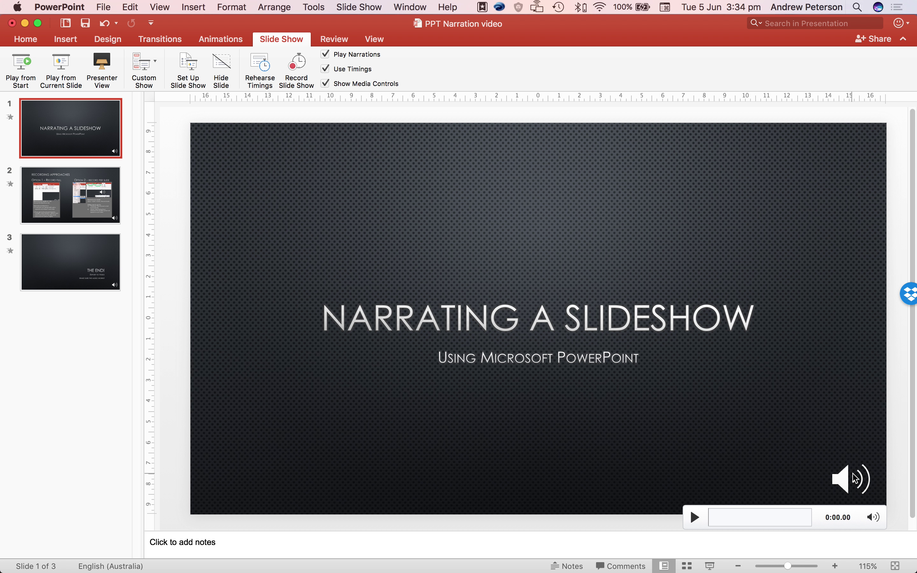
click(862, 485)
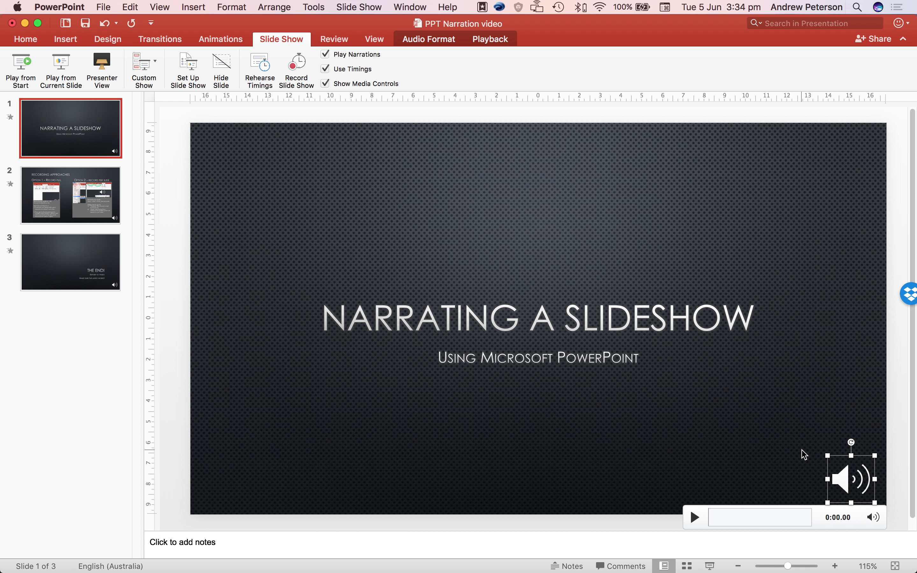
key(BackSpace)
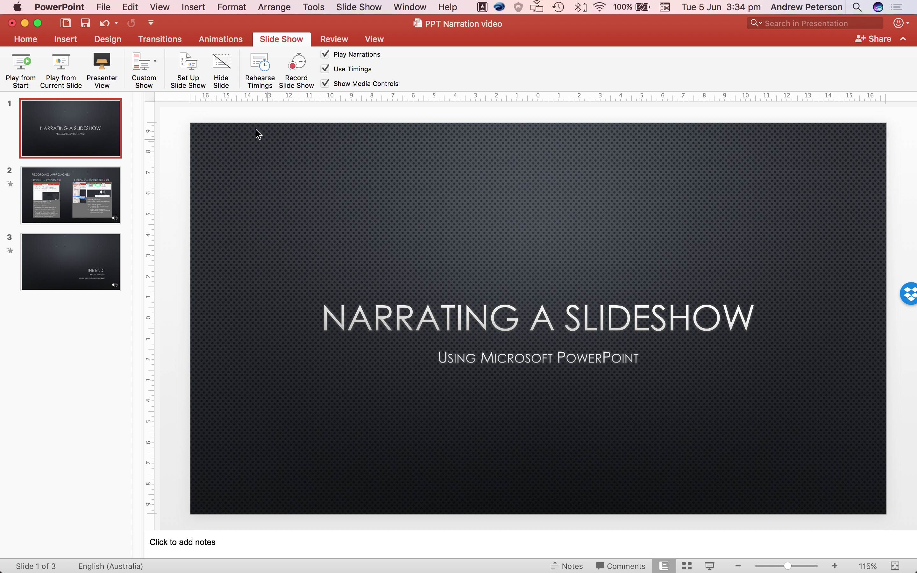
Record a 0:04.89 sound clip with Insert > Audio > Record Audio and insert it on the title slide.
click(190, 9)
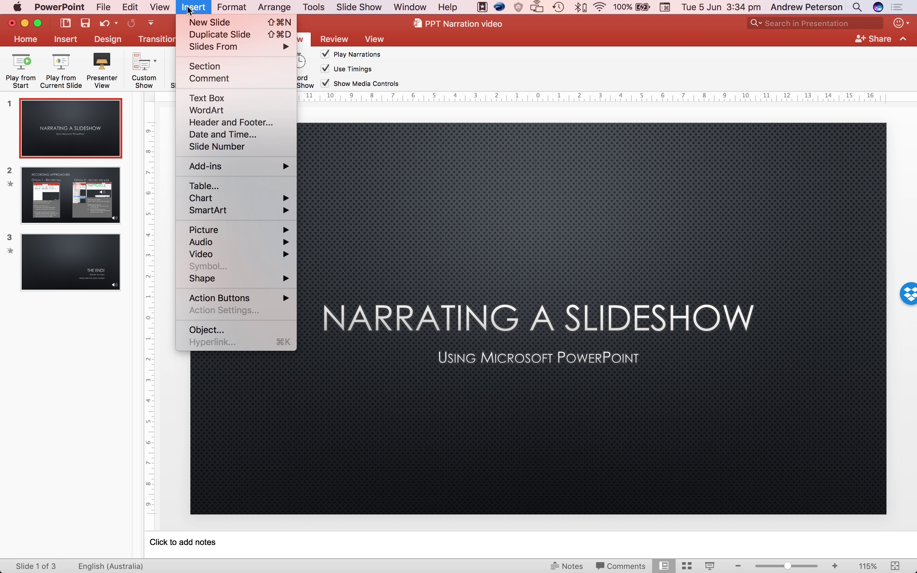
mouse_move(209, 246)
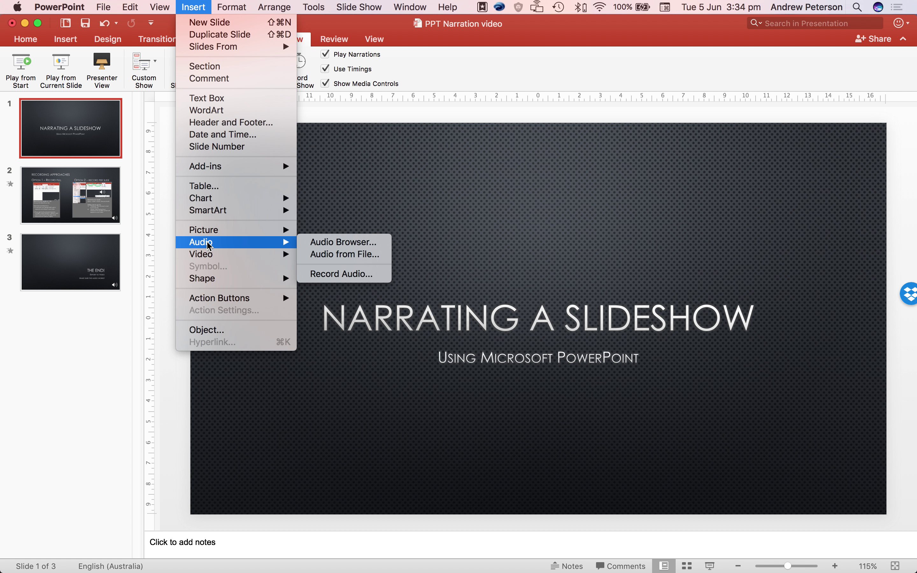
click(332, 274)
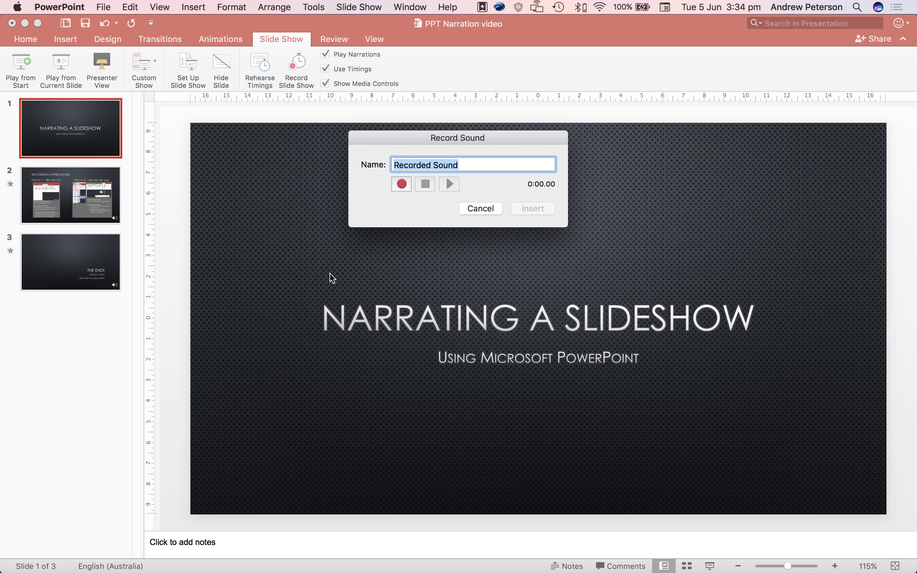
click(403, 183)
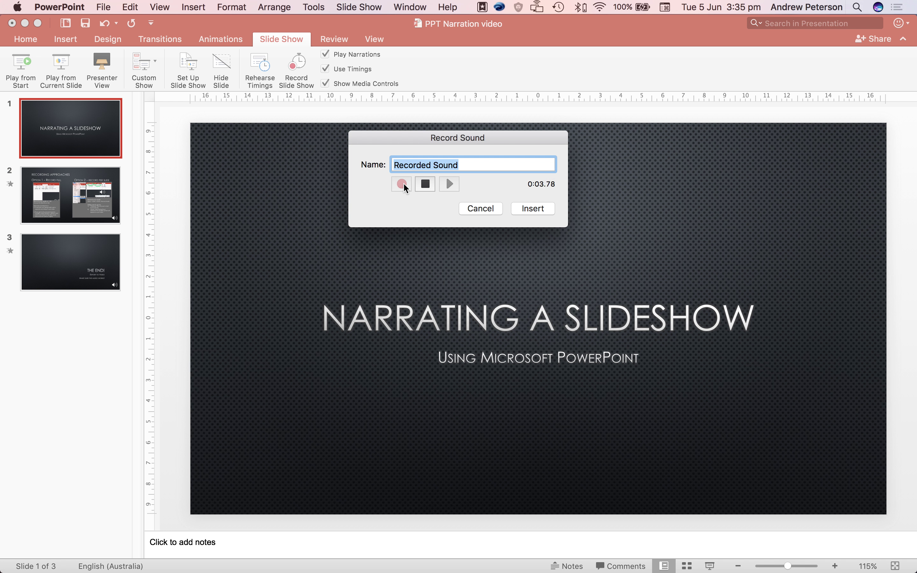
click(428, 181)
click(536, 209)
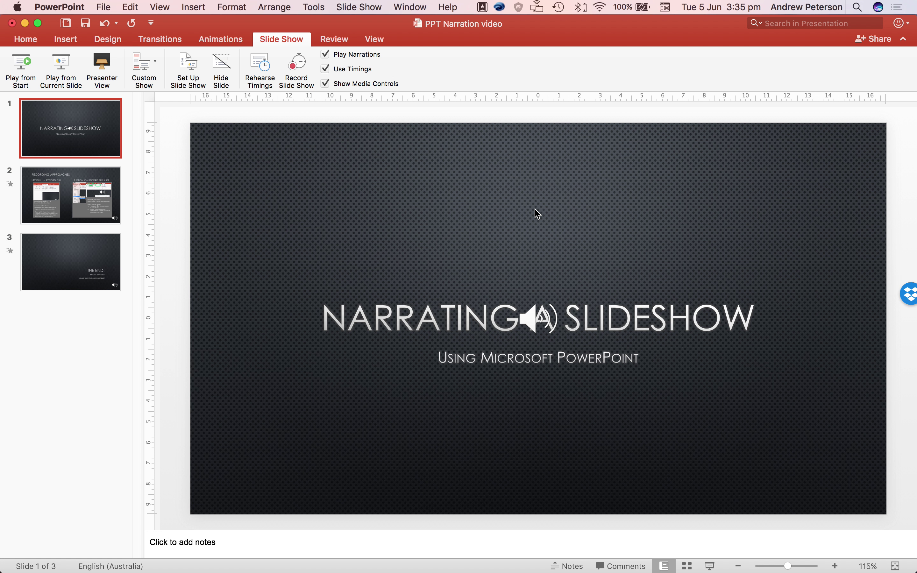
Move the speaker icon to the upper right, set it to start Automatically, and tick Hide During Show.
drag(538, 318, 664, 192)
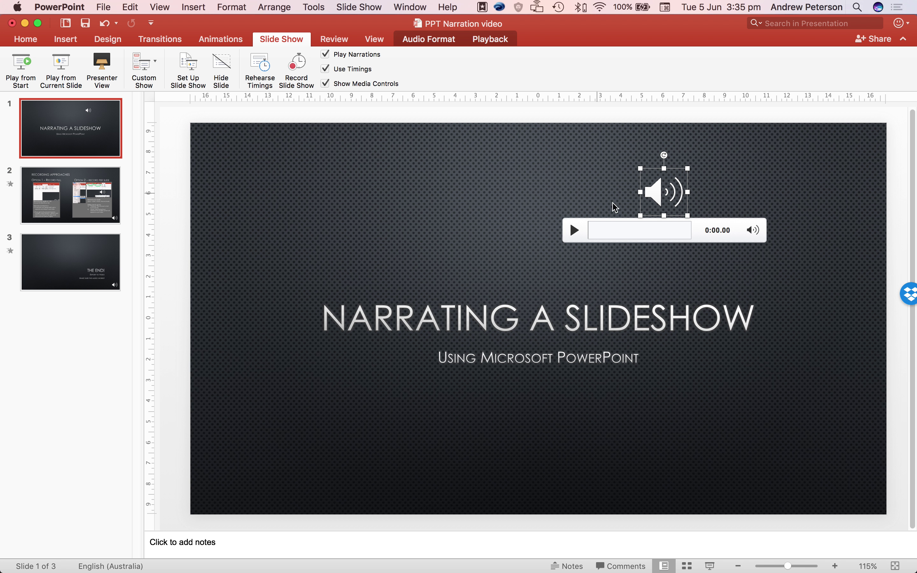
click(492, 39)
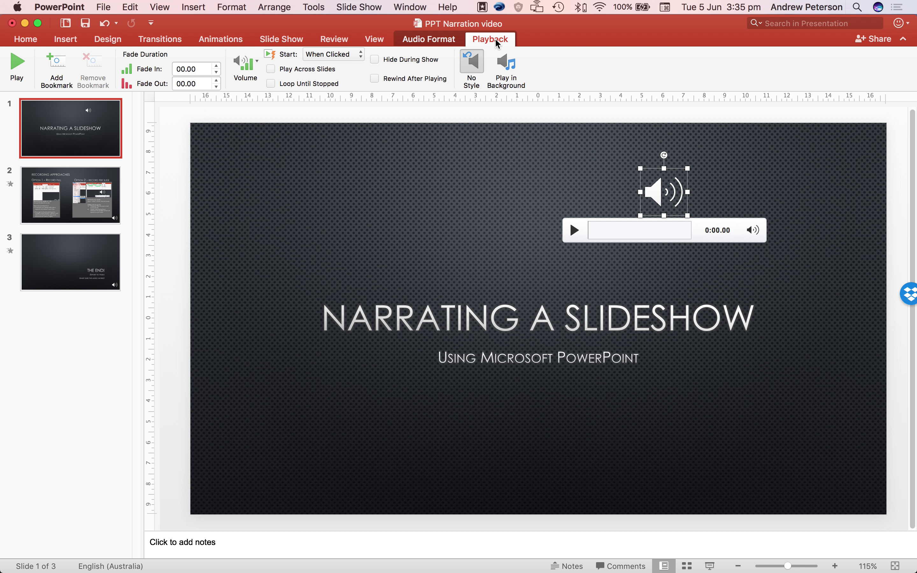
click(328, 55)
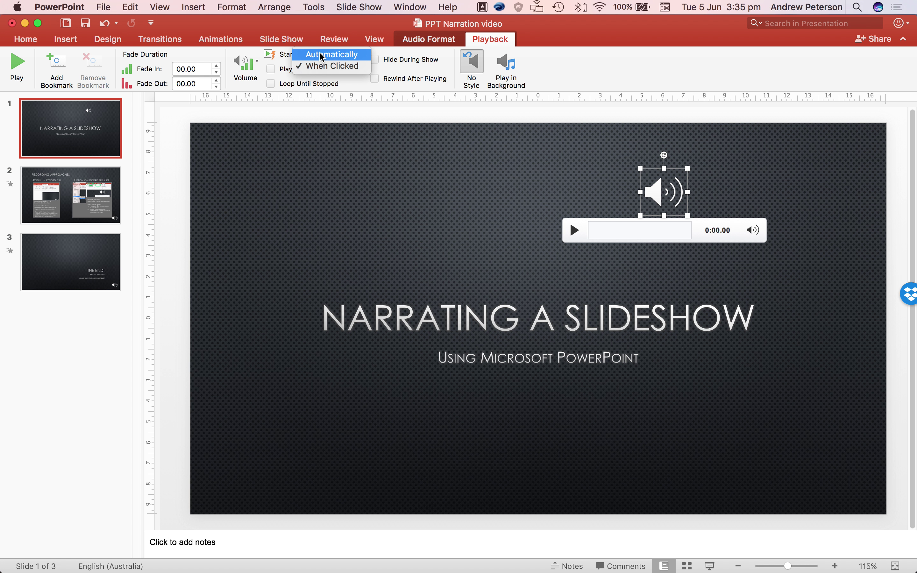
click(322, 55)
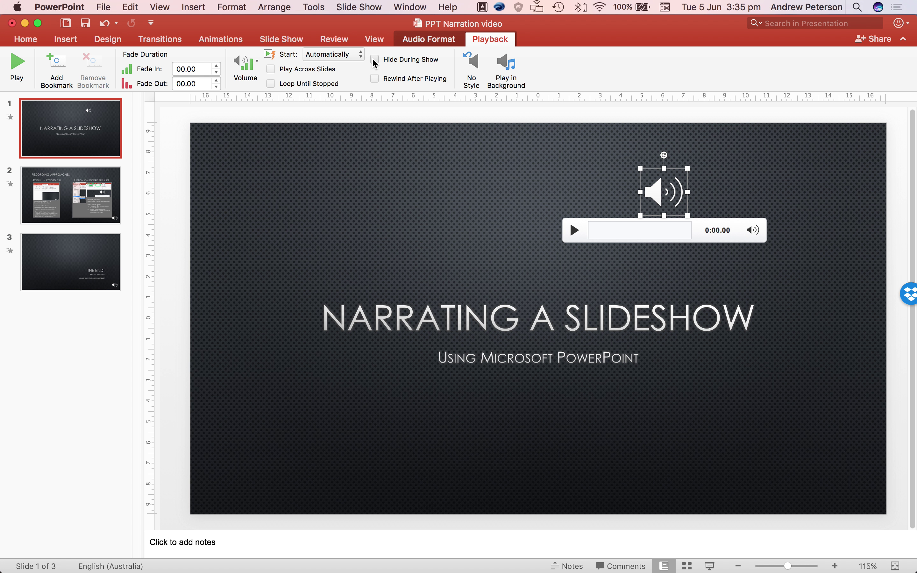
click(375, 60)
Browse the slides and settle on slide 2, Recording Approaches.
click(81, 196)
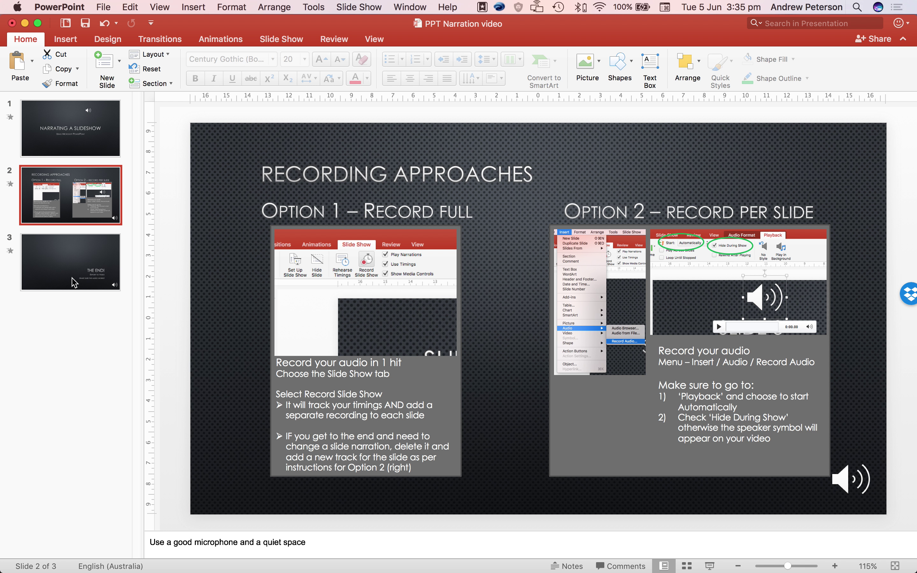
click(74, 283)
click(90, 196)
Export the presentation to the Desktop under the name 'PPT Narration video 1'.
click(102, 7)
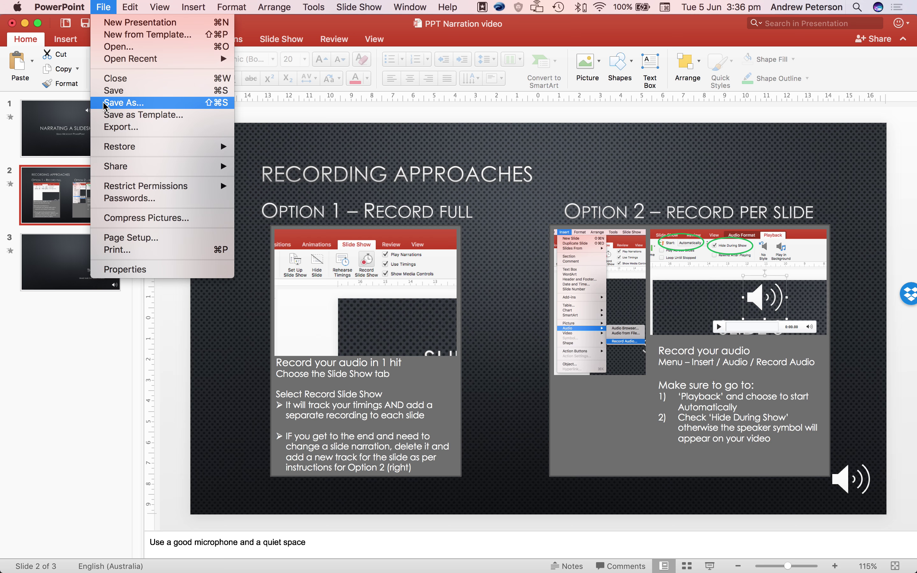
click(111, 128)
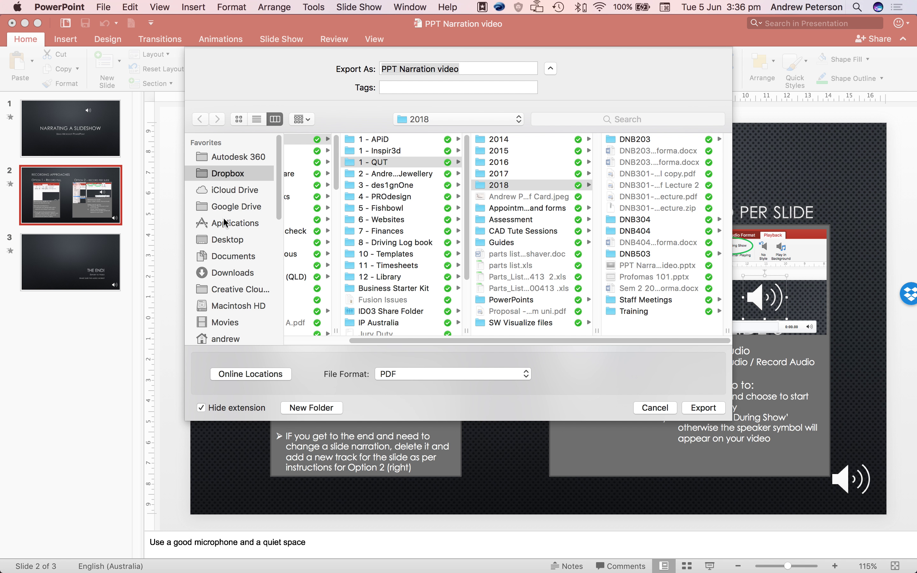
click(221, 239)
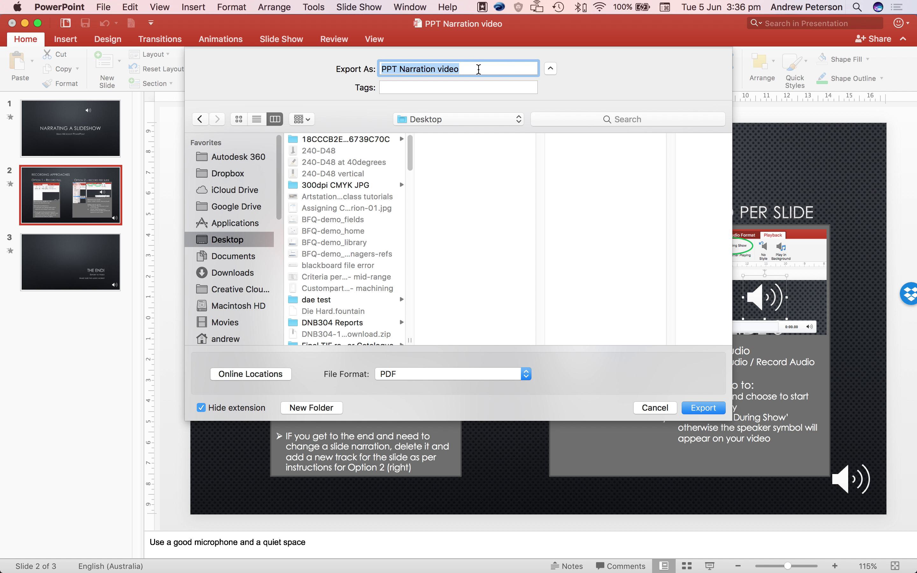
click(478, 70)
text(1)
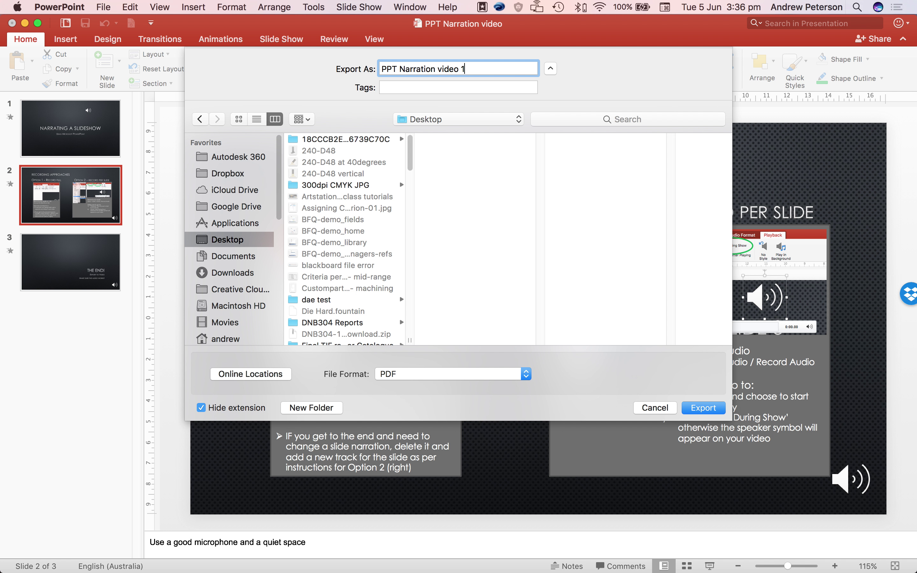
Export as MP4 at Presentation Quality 1920×1080, using recorded timings and narrations.
click(445, 378)
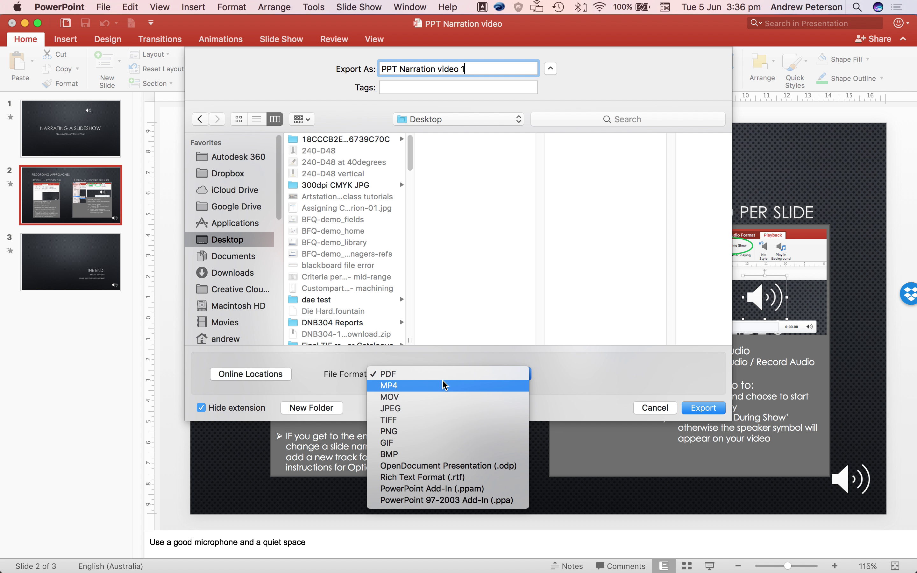
click(394, 389)
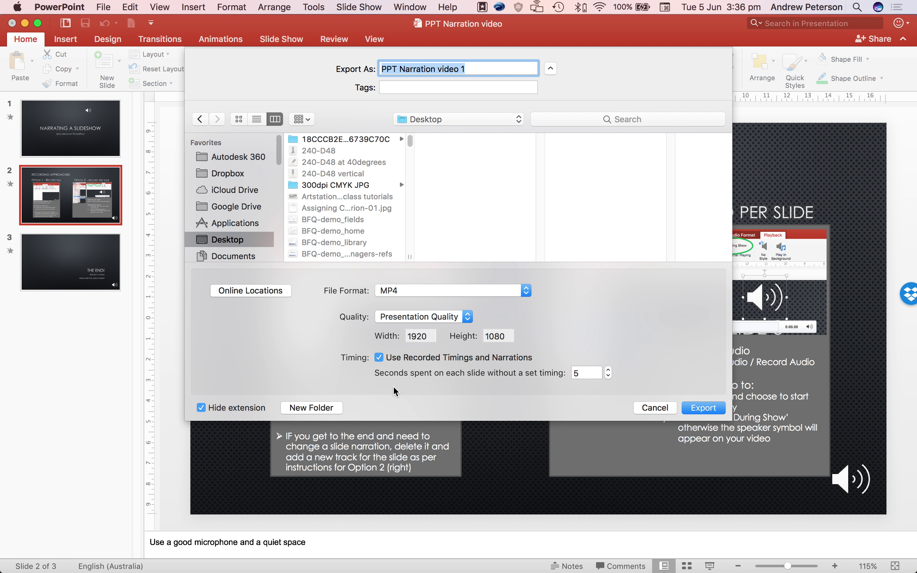
click(465, 317)
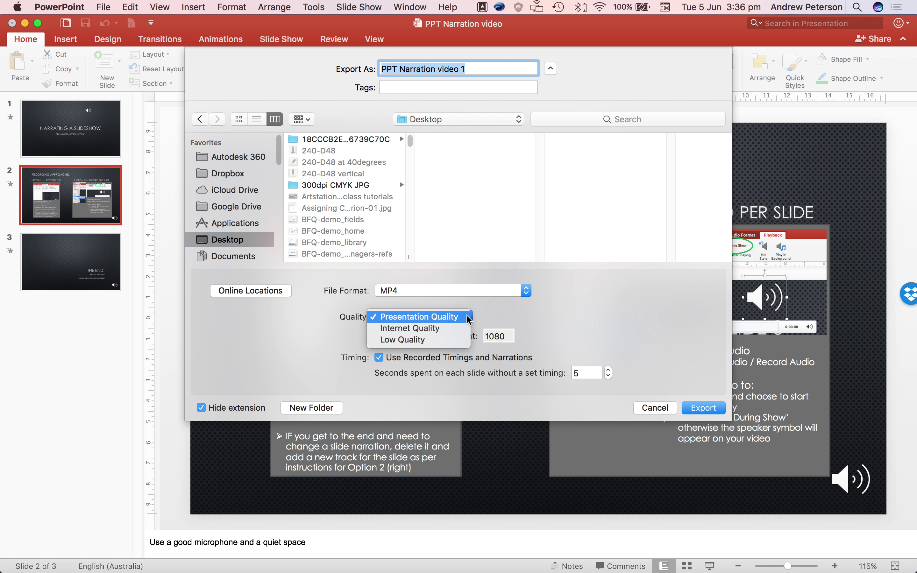
click(422, 328)
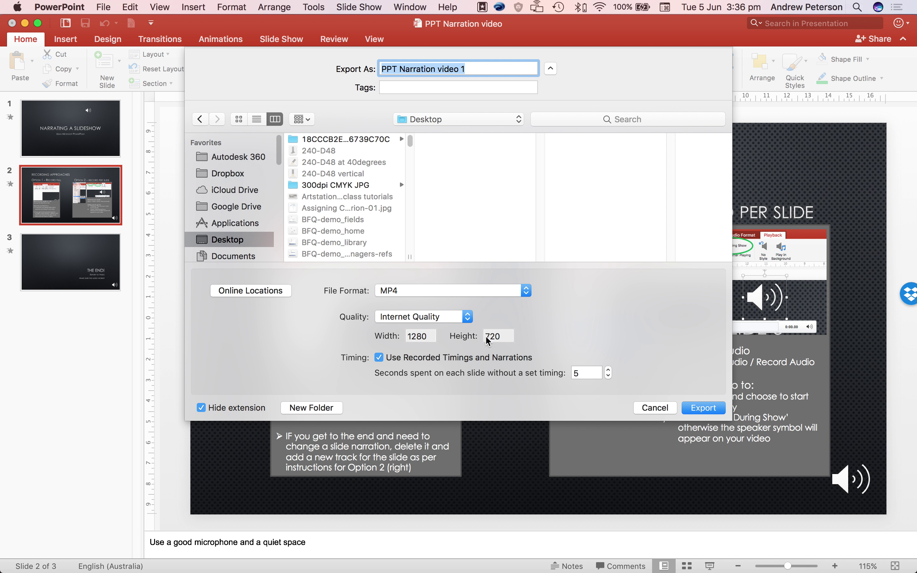
click(468, 319)
click(425, 333)
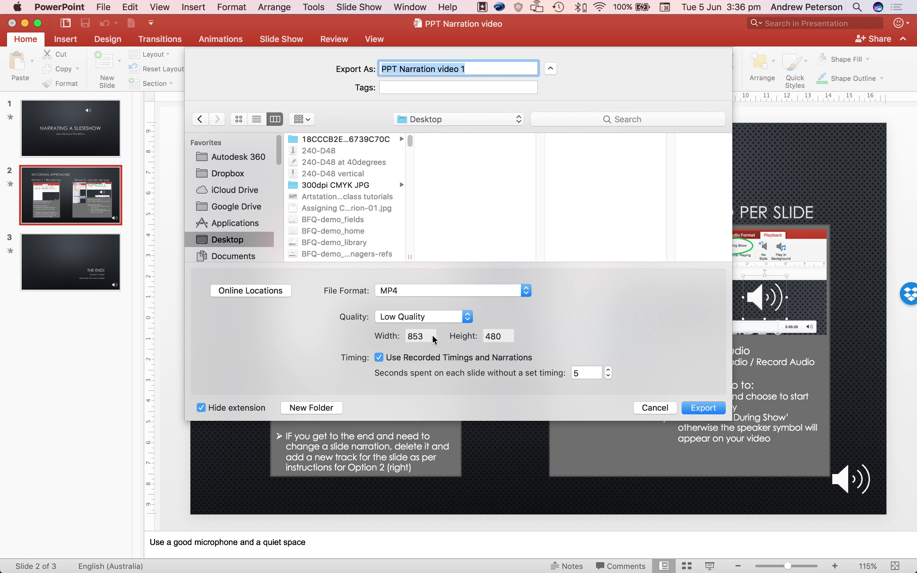
click(467, 319)
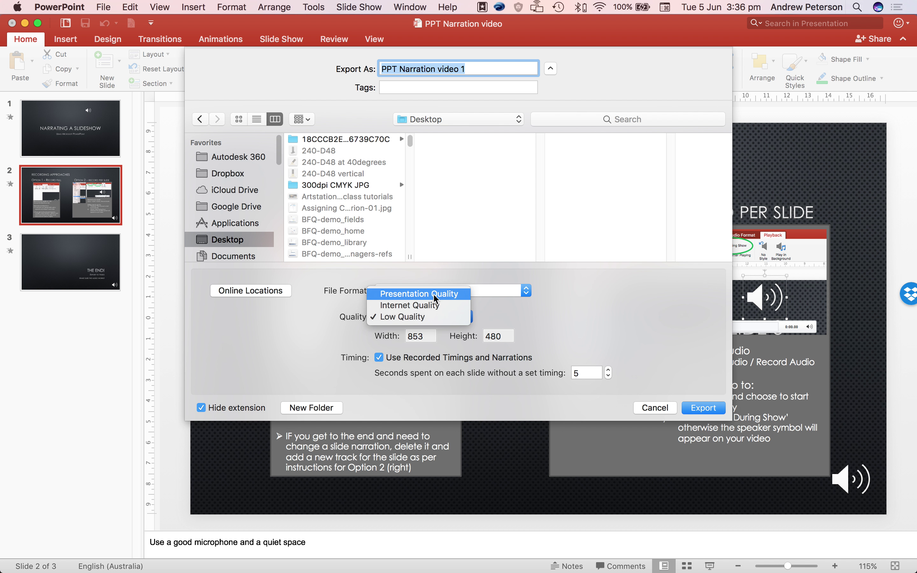
click(436, 295)
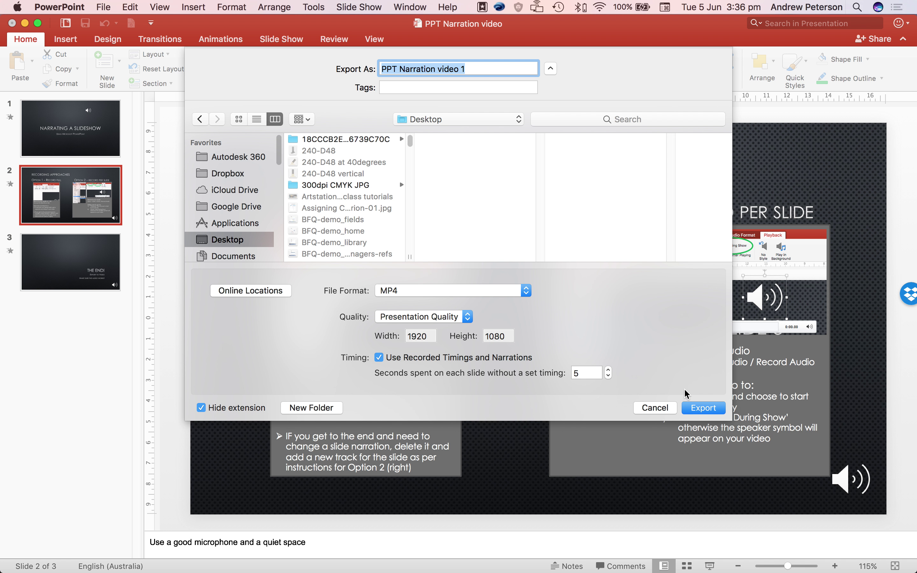
click(703, 407)
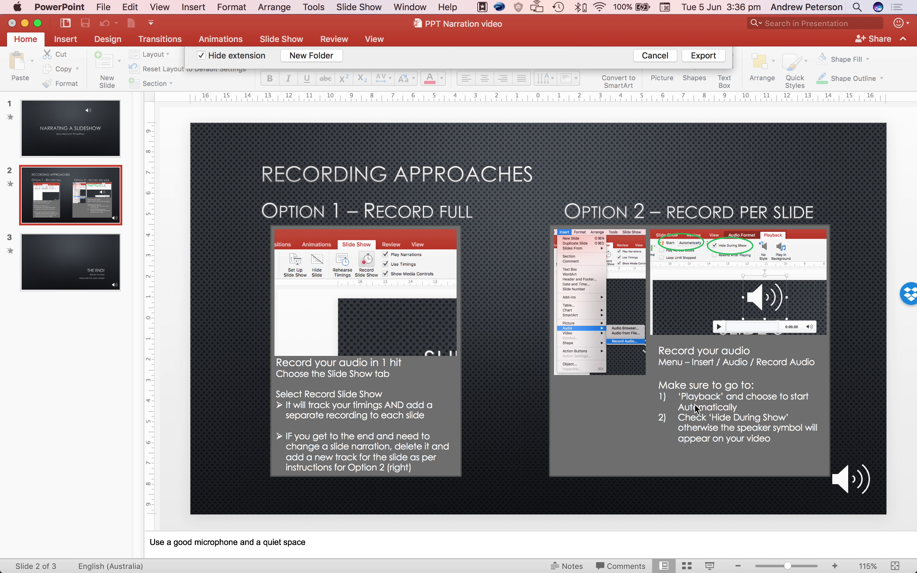